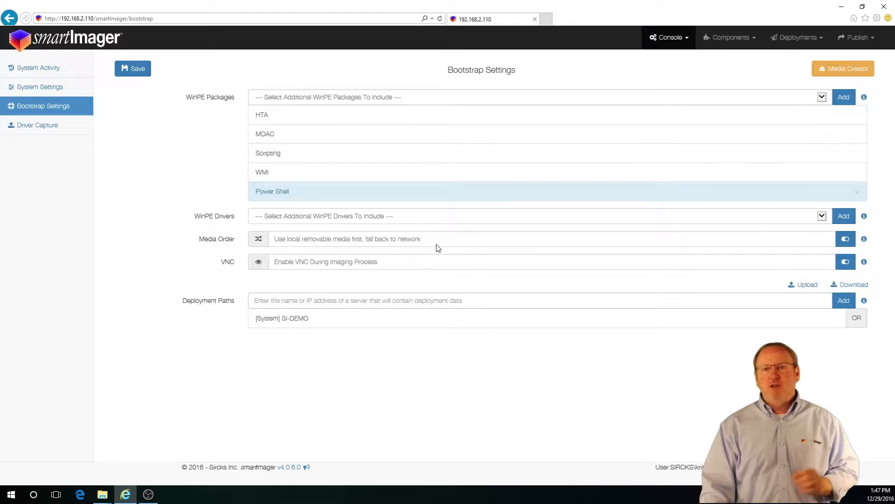
Add the Net Fx package to the WinPE packages and save the bootstrap settings.
click(822, 98)
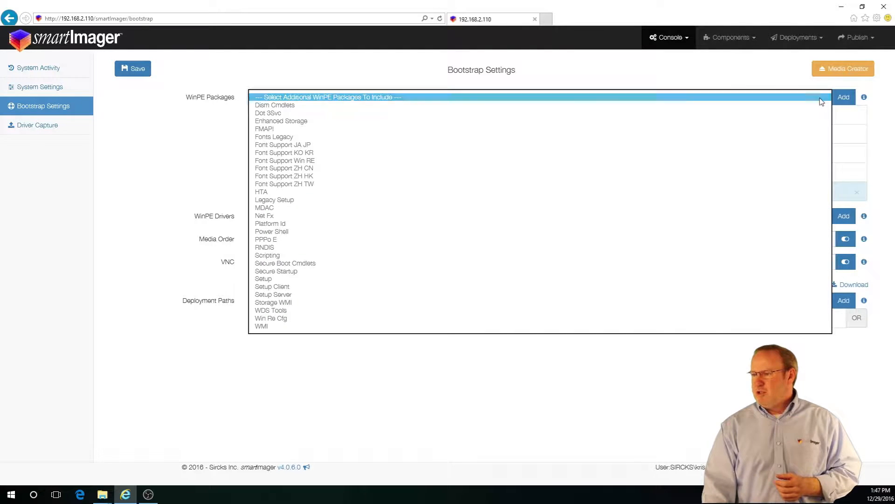
click(672, 216)
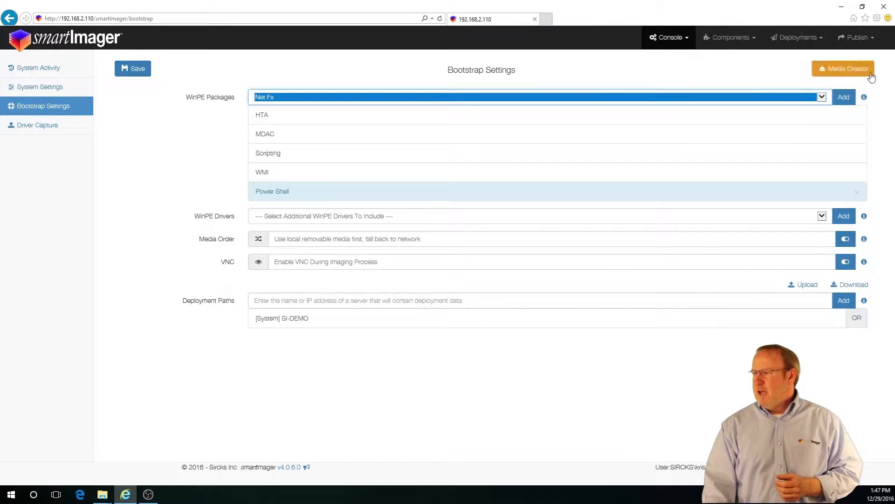
click(844, 97)
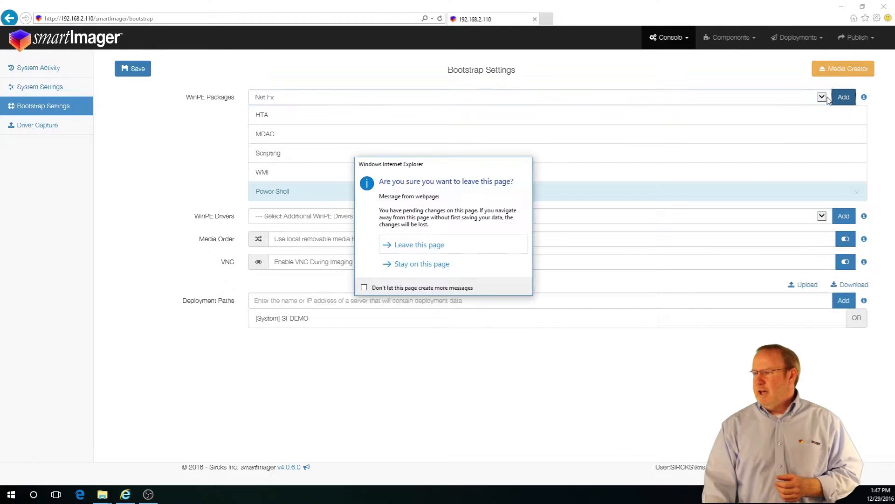
click(461, 253)
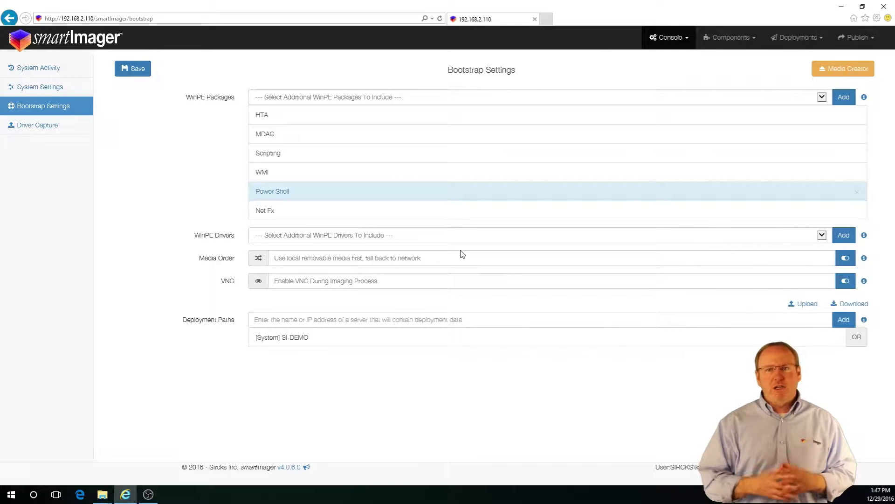
click(133, 73)
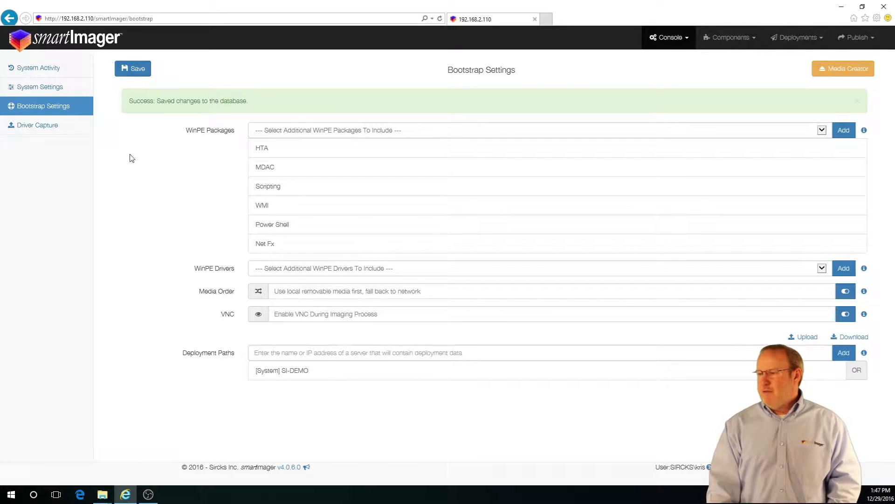
Add the Intel(R) Ethernet Connection I217-LM-12.13.17.7 driver to the WinPE drivers.
click(342, 274)
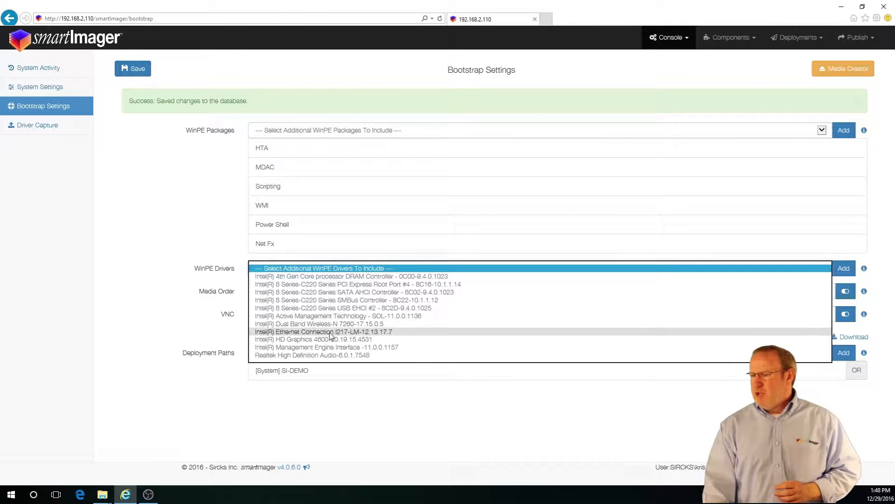
click(330, 331)
click(842, 274)
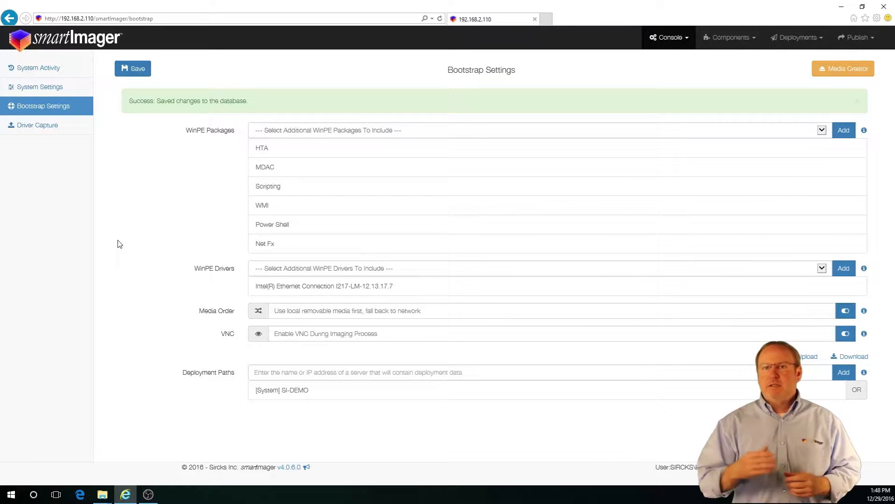
Switch the media order to use network deployment first and fall back to local removable media.
click(355, 311)
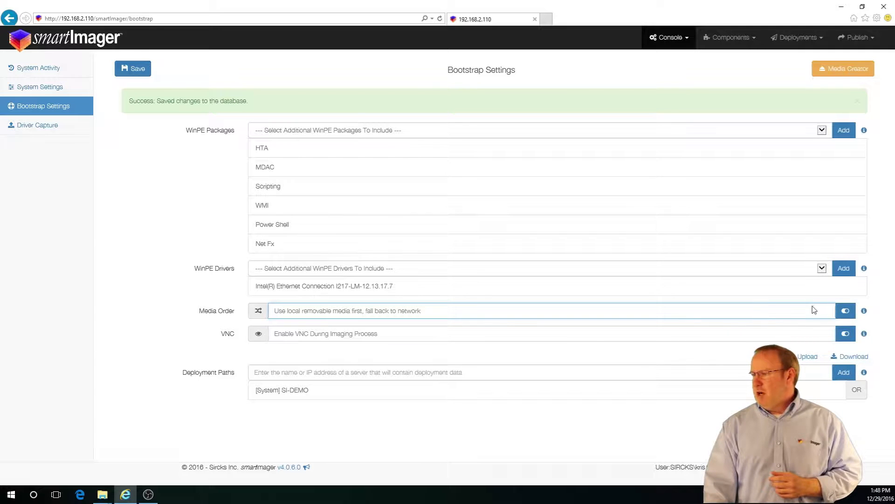
click(845, 313)
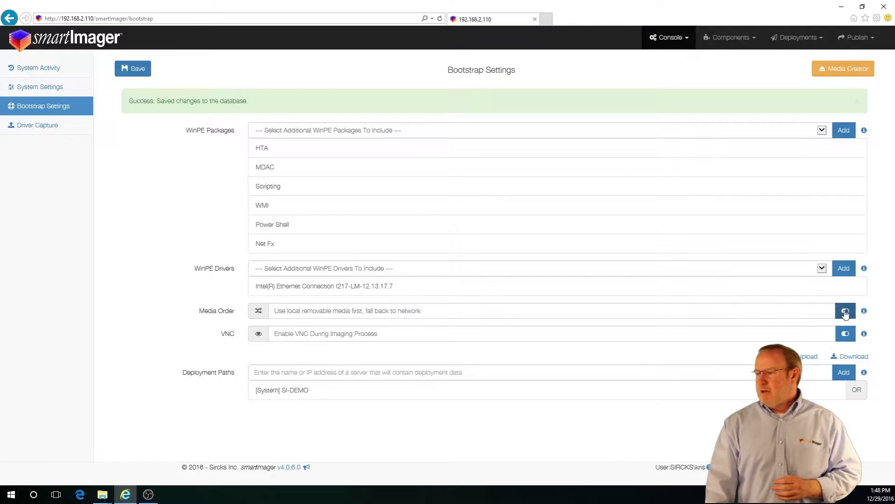
click(846, 312)
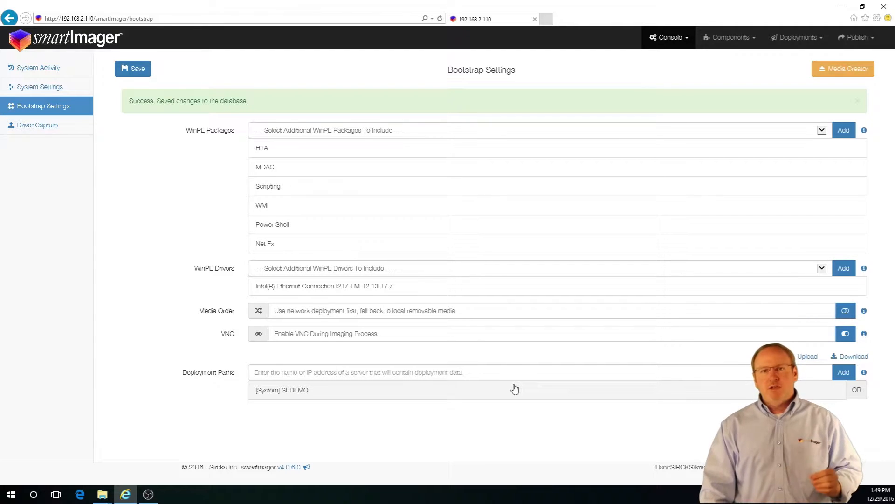
Add a deployment path for the server 192.168.2.109.
click(529, 373)
text(192.168.2.)
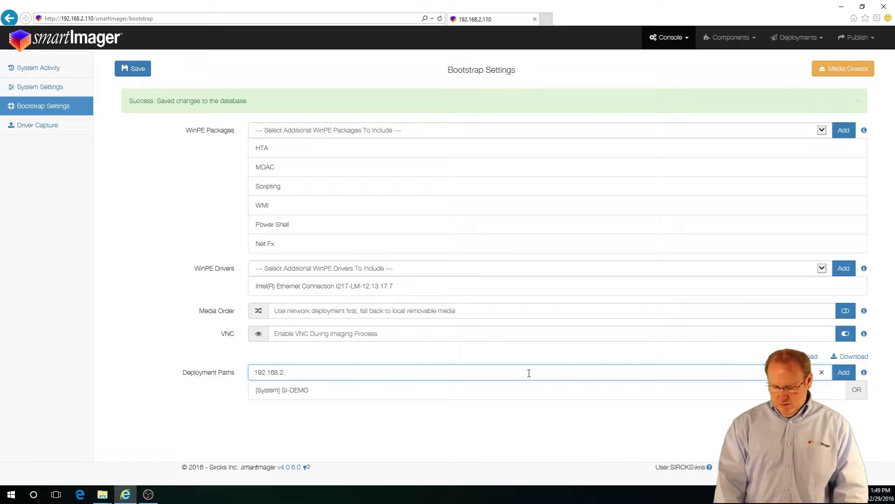
text(109)
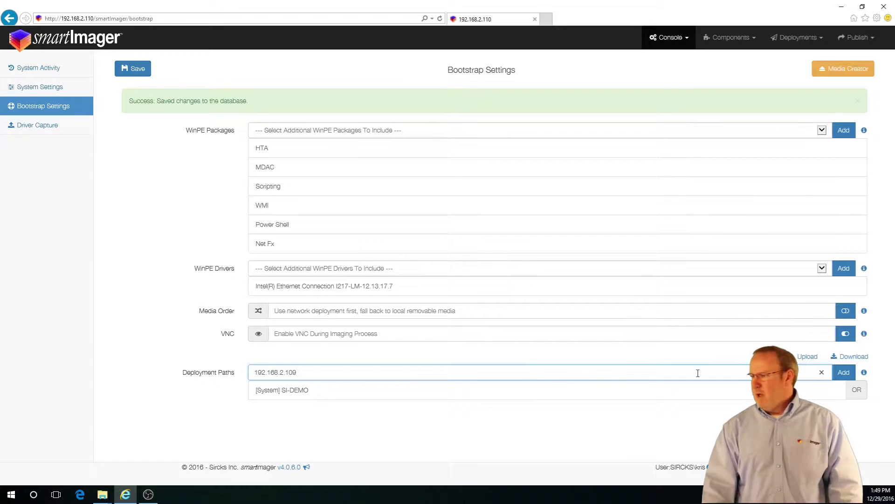
click(843, 373)
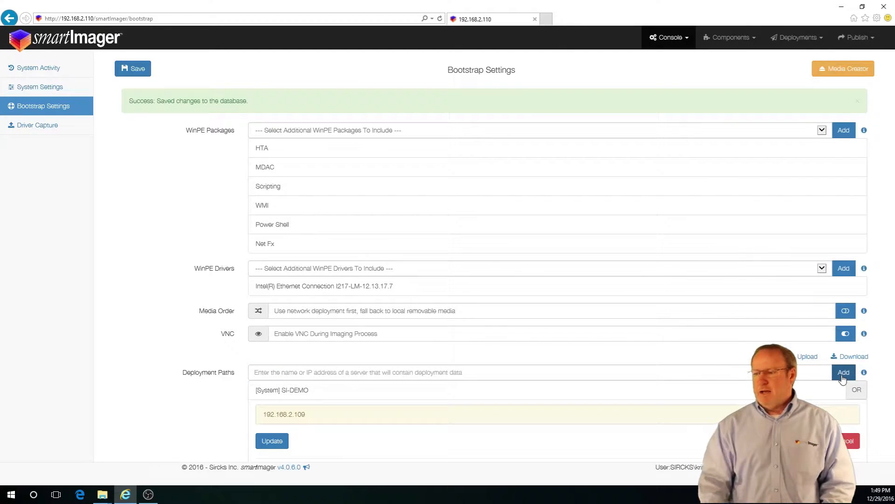
Browse the shares on 192.168.2.109 and select NAS as the new deployment entry's path.
scroll(682, 408, down, 1)
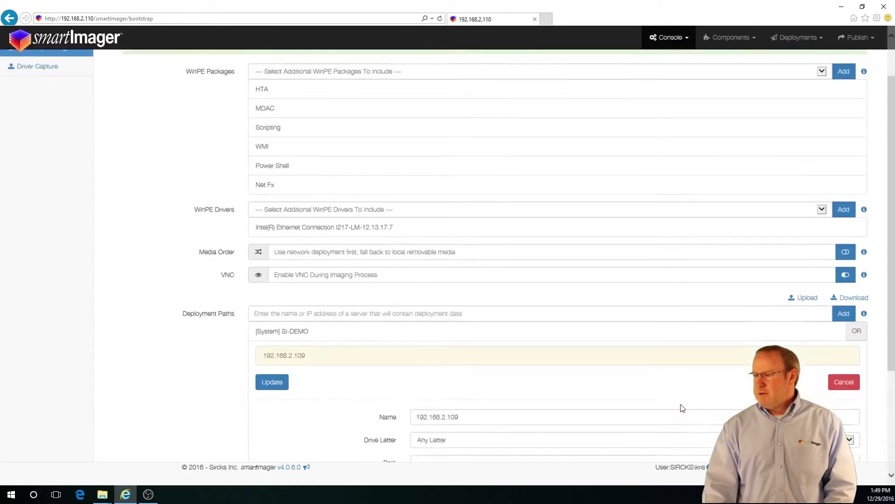
scroll(682, 408, down, 3)
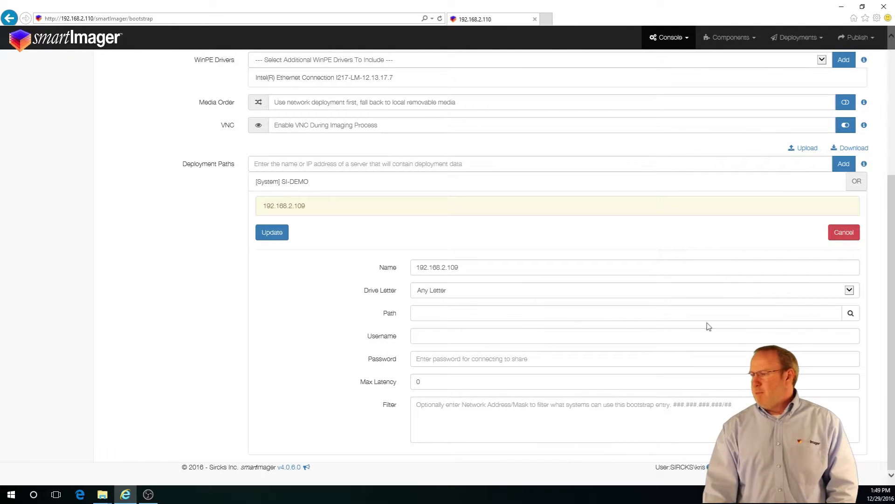
click(851, 314)
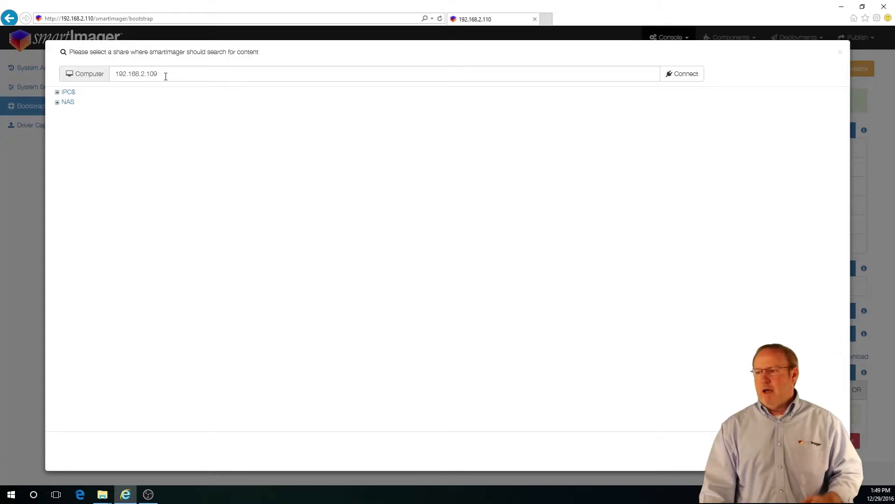
click(68, 101)
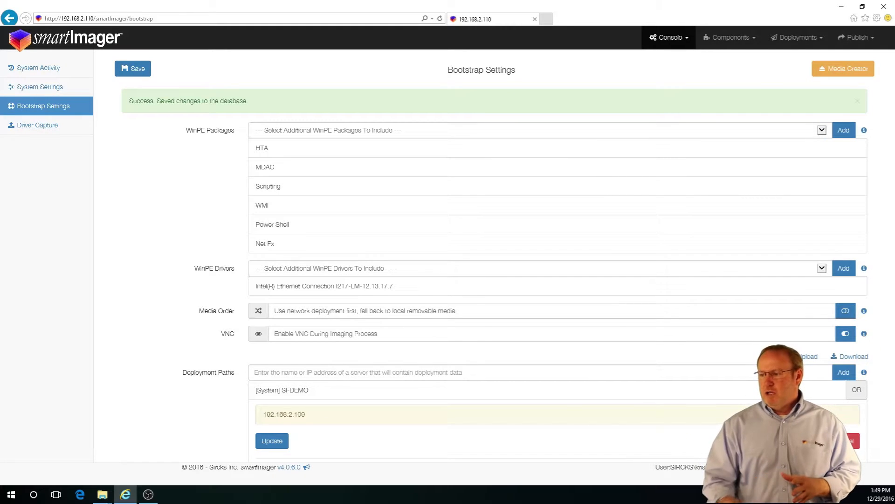
Enter the username sircks\smartimager and the share password for the 192.168.2.109 deployment path.
scroll(677, 401, down, 5)
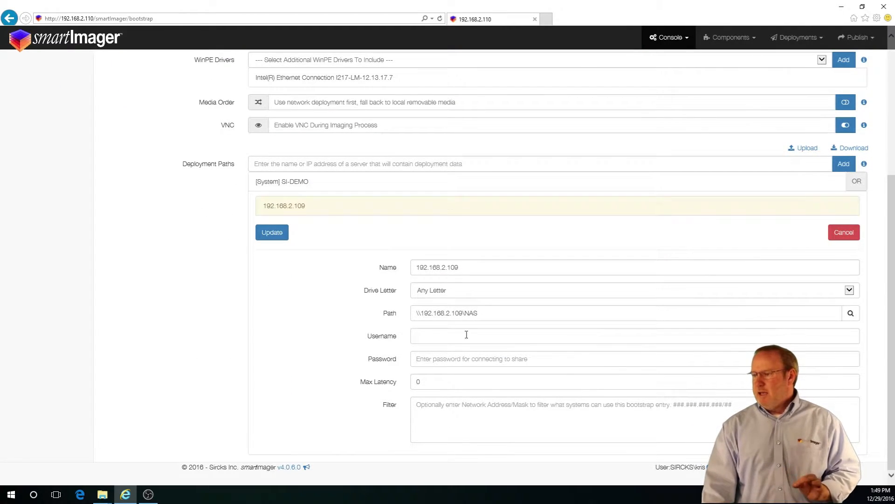
click(432, 336)
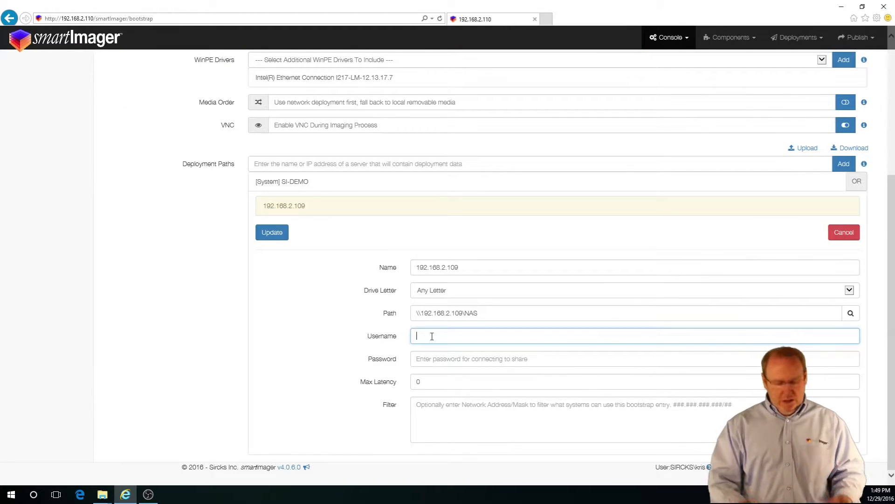
text(sircks\smartimager)
key(Tab)
text(•••••••)
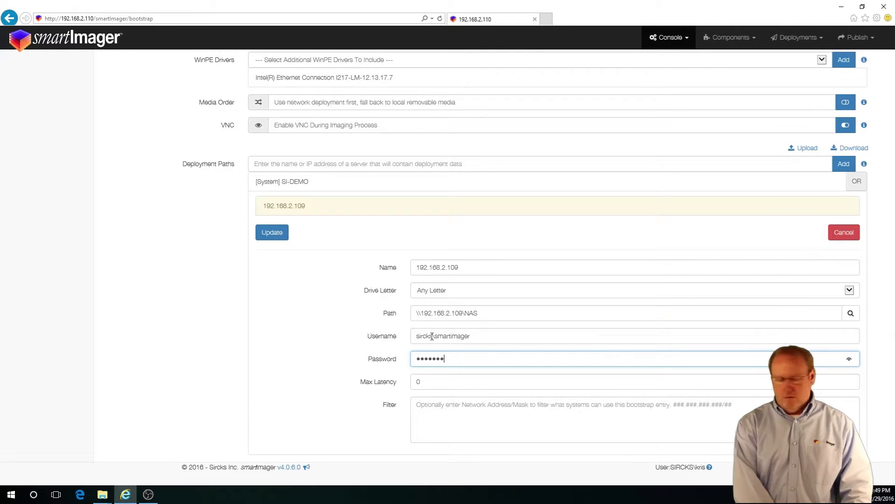
text(•••)
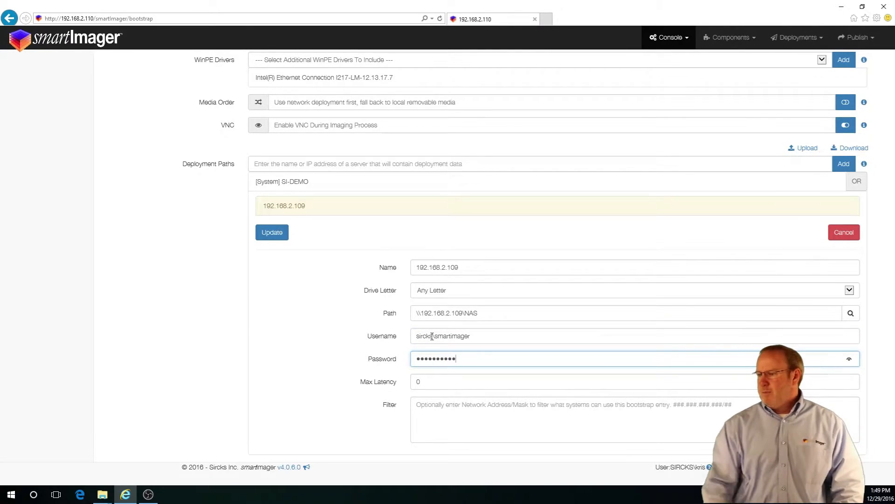
Set the deployment path's max latency to 7 and its filter to 192.168.2.0/24, and update the entry.
click(433, 385)
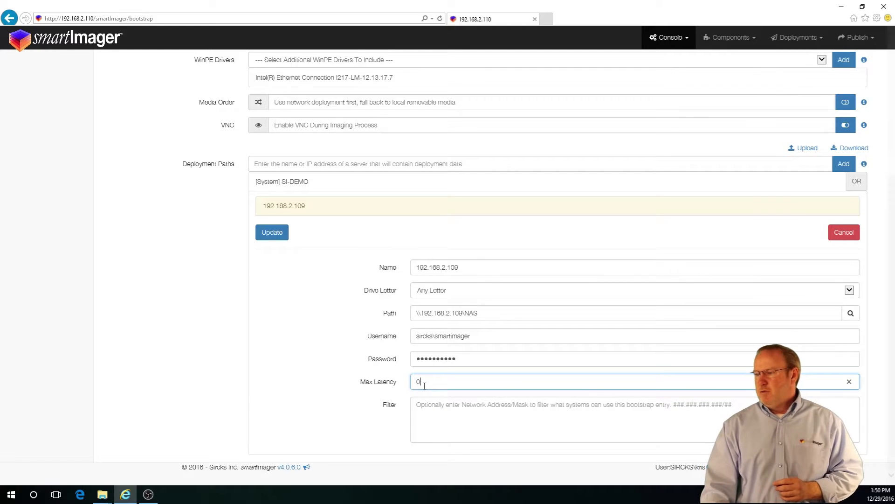
double_click(418, 383)
text(7)
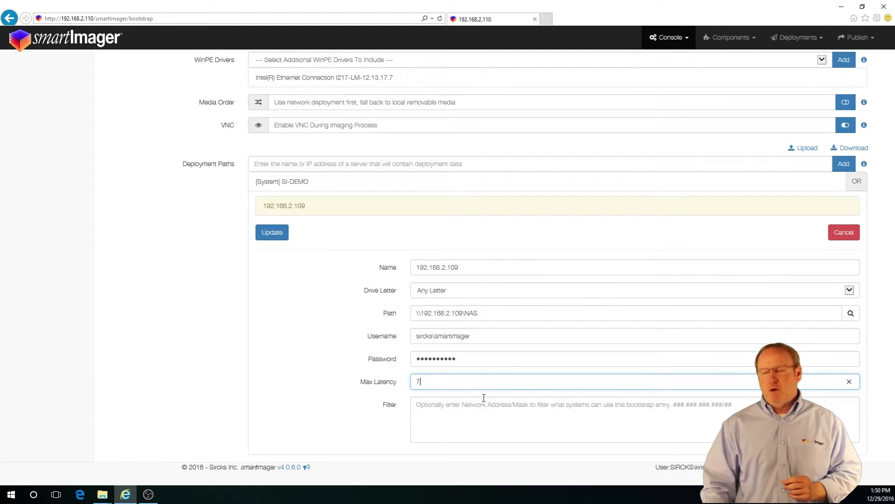
click(477, 405)
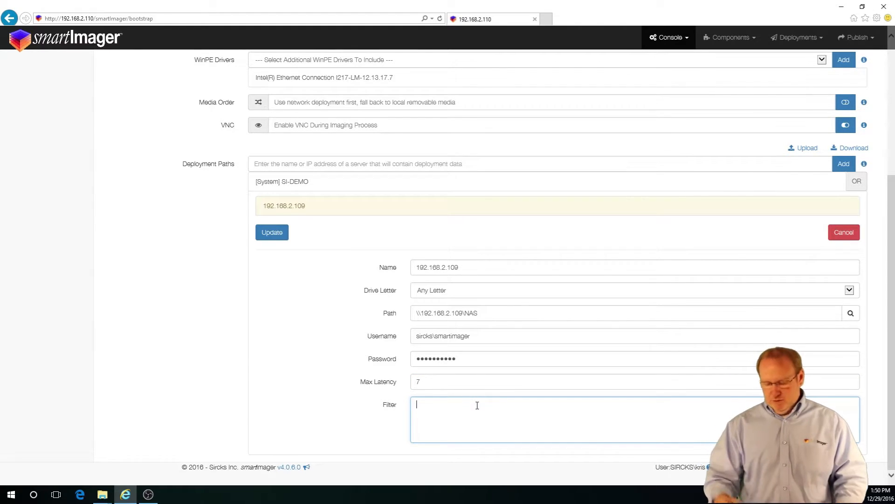
text(192.168.2.0)
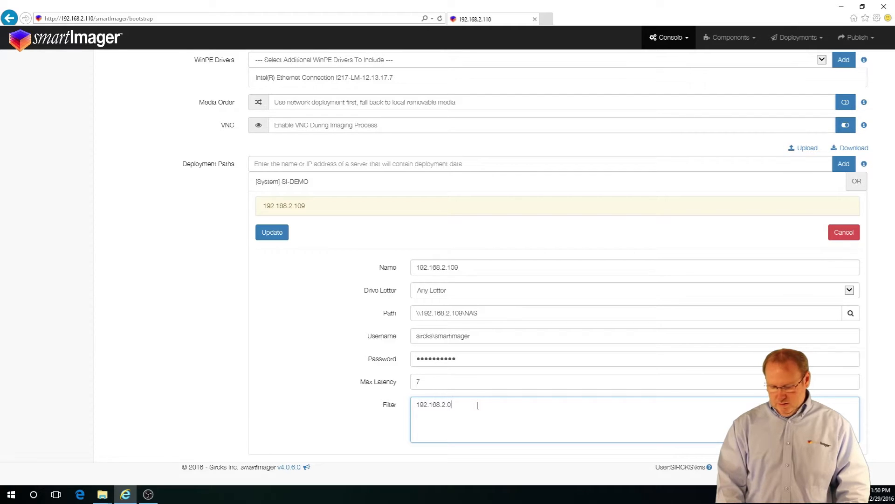
text(/24)
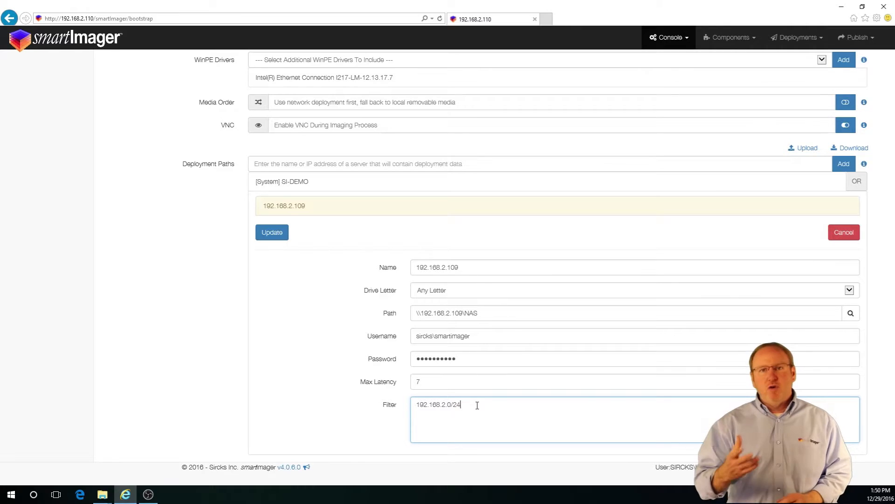
click(271, 237)
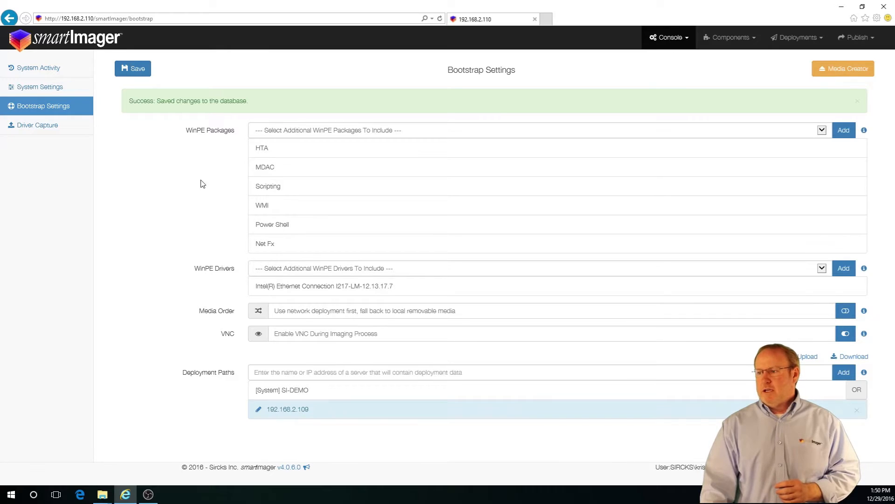
Save the bootstrap settings and publish any changes.
click(136, 74)
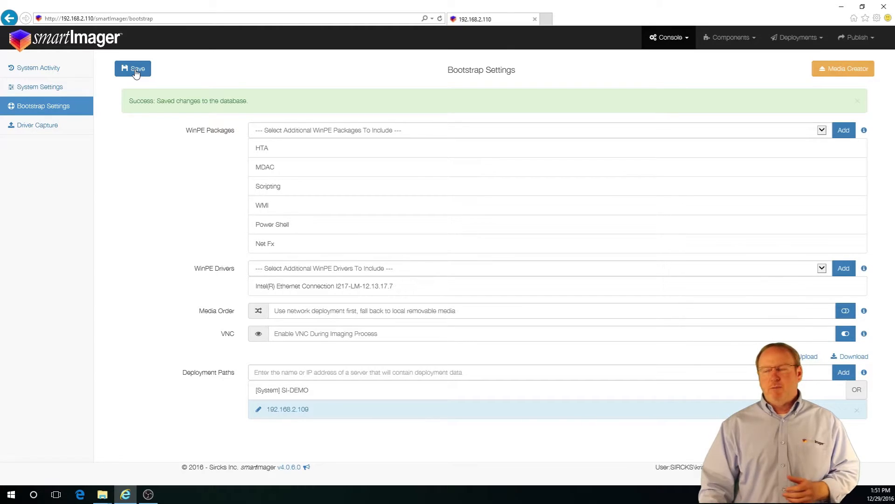
click(853, 40)
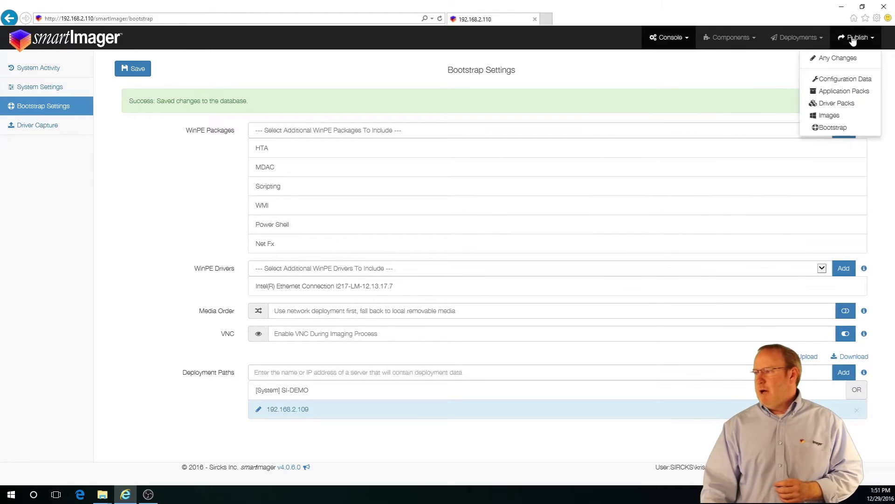
click(849, 62)
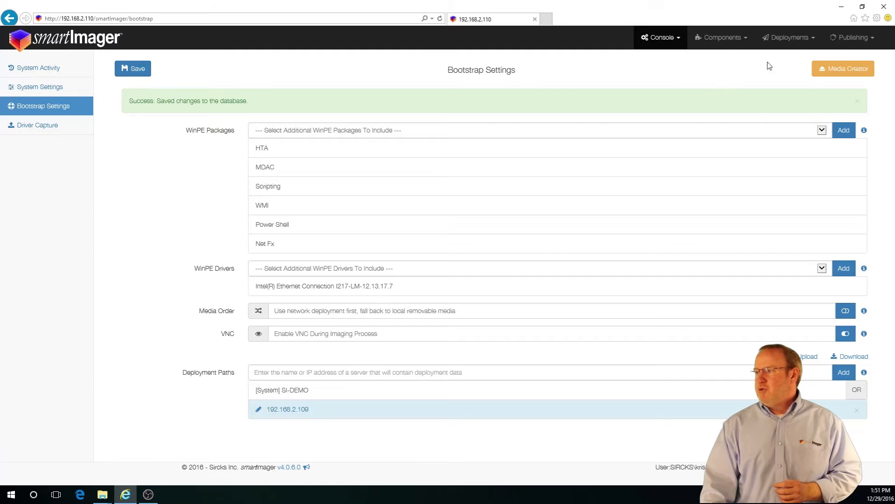